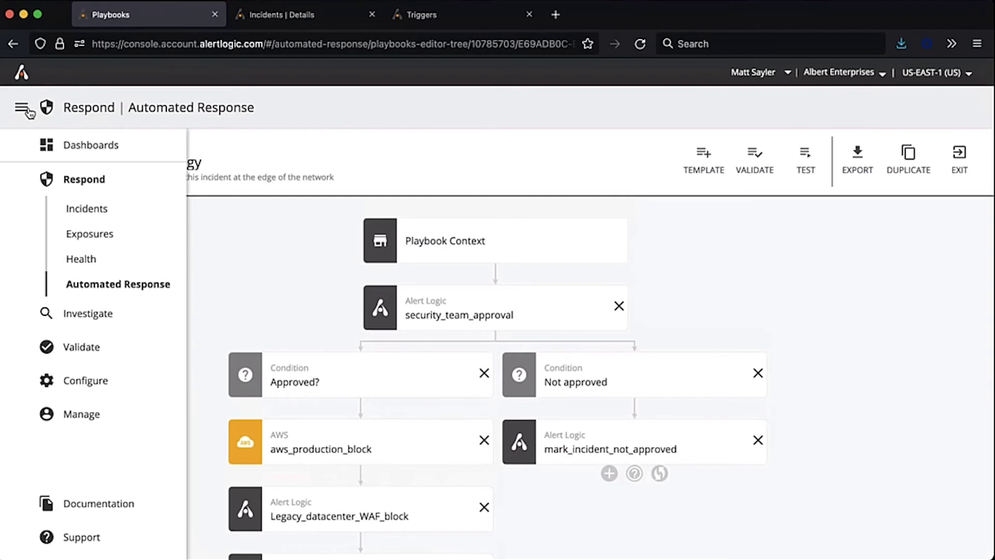
Step: Collapse the side navigation to show the full 'AR: An edge blocking strategy' title and tree
click(30, 112)
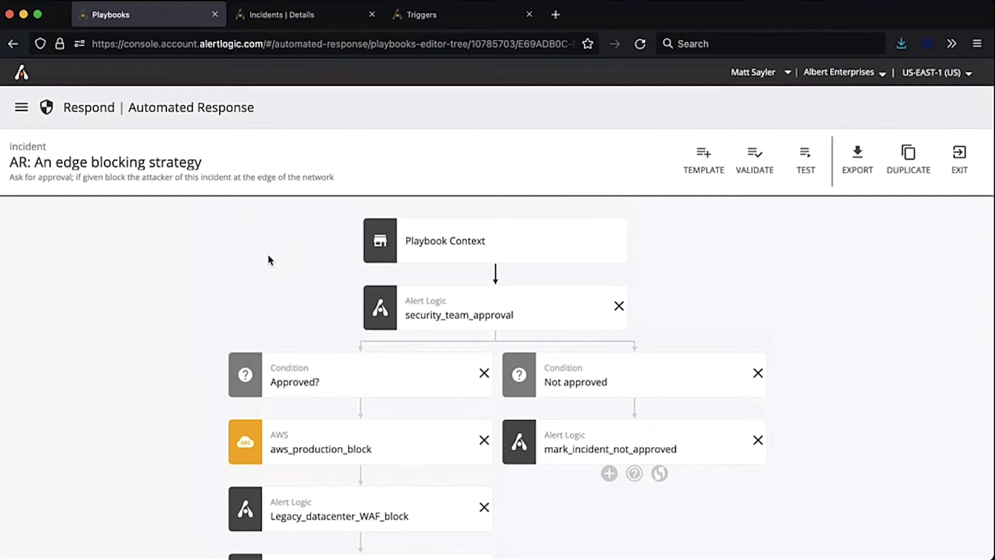
scroll(269, 259, down, 1)
scroll(269, 260, up, 1)
click(457, 315)
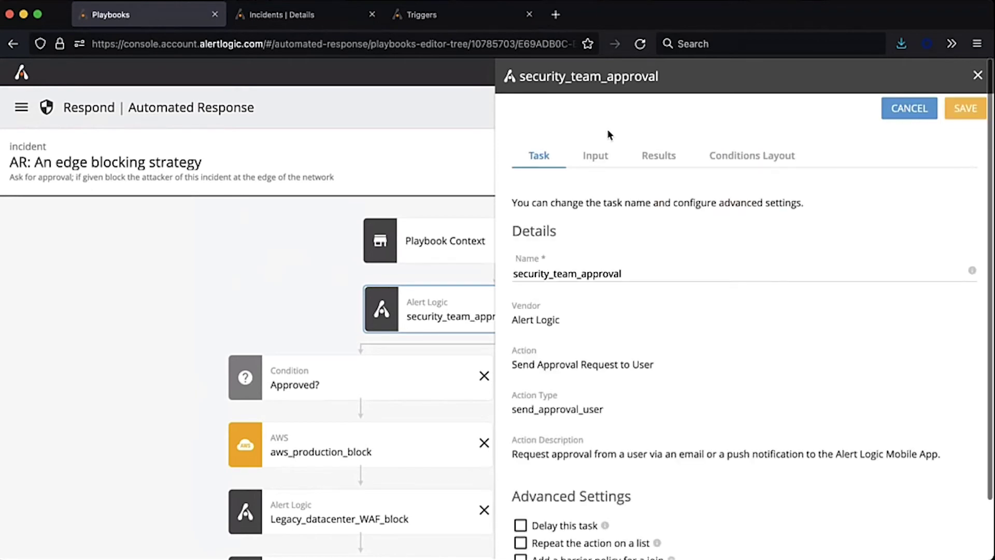
click(595, 155)
click(908, 365)
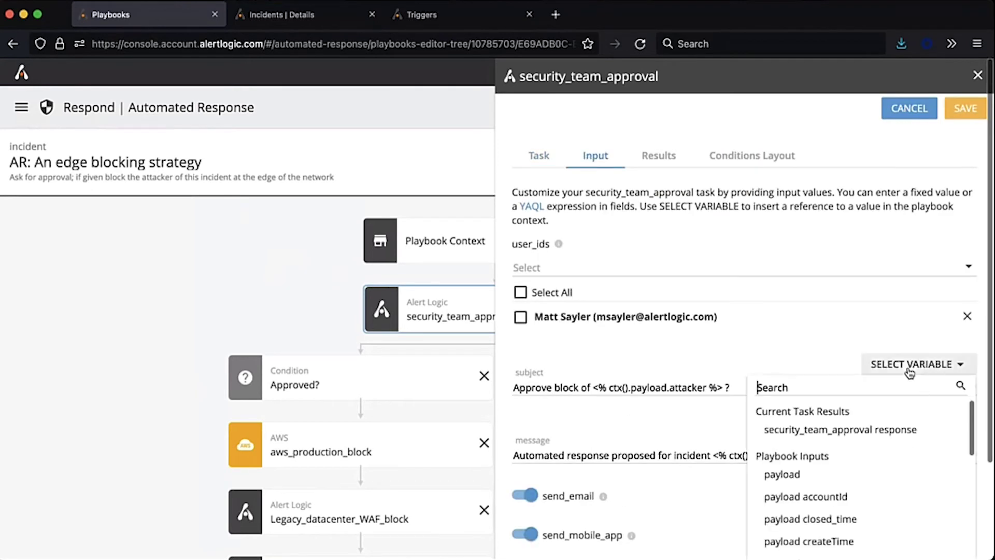
scroll(866, 495, down, 3)
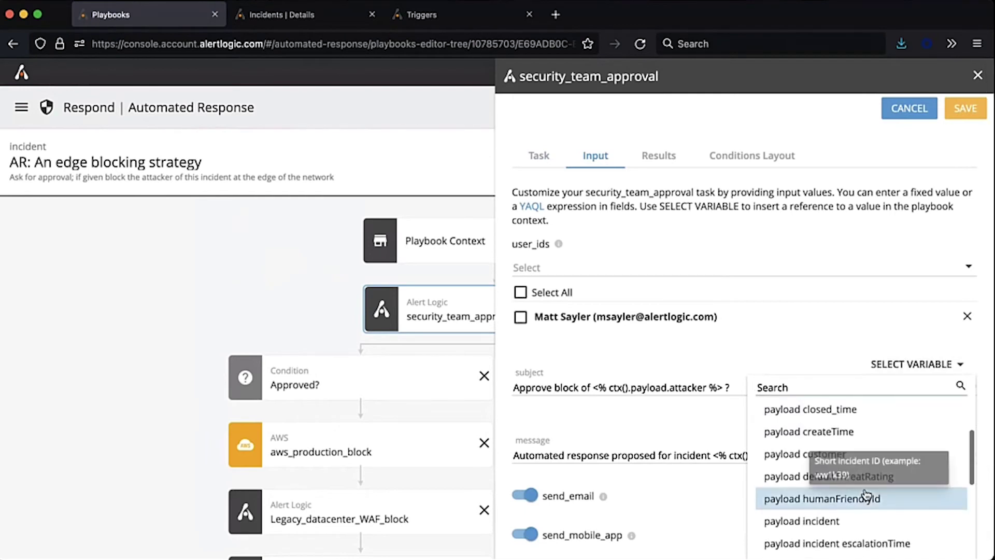
click(509, 409)
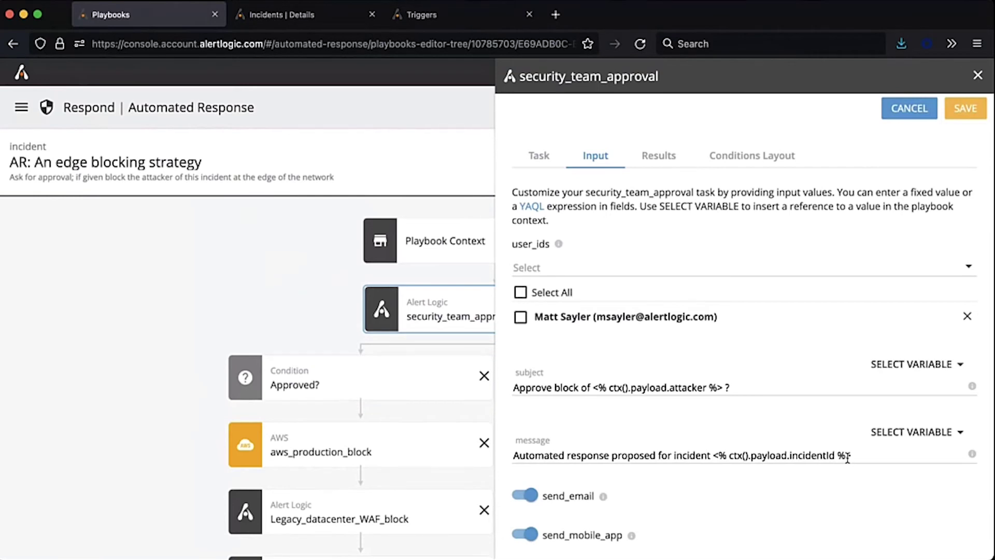
click(978, 76)
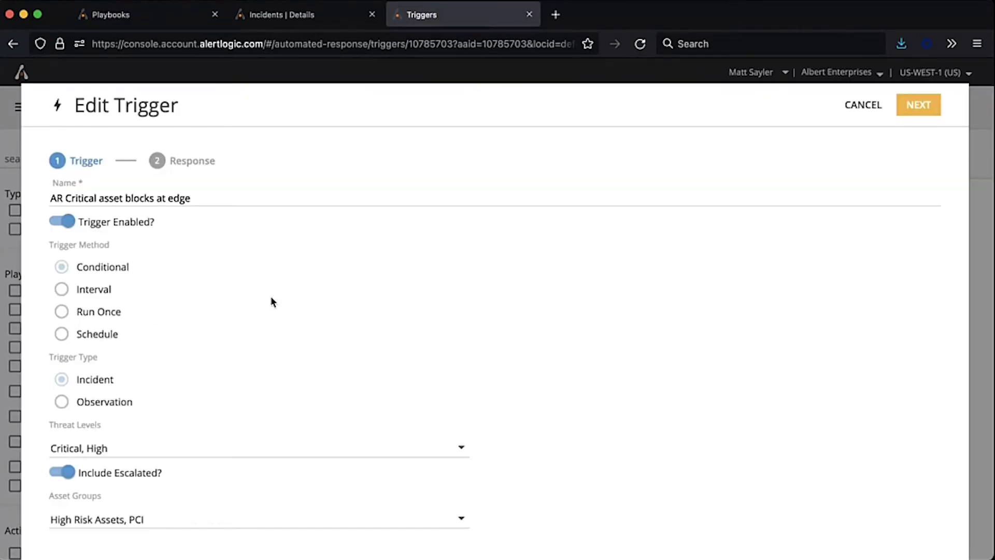
Step: Review the AR Critical asset blocks at edge trigger's asset groups, then advance to its Response step
scroll(257, 446, down, 1)
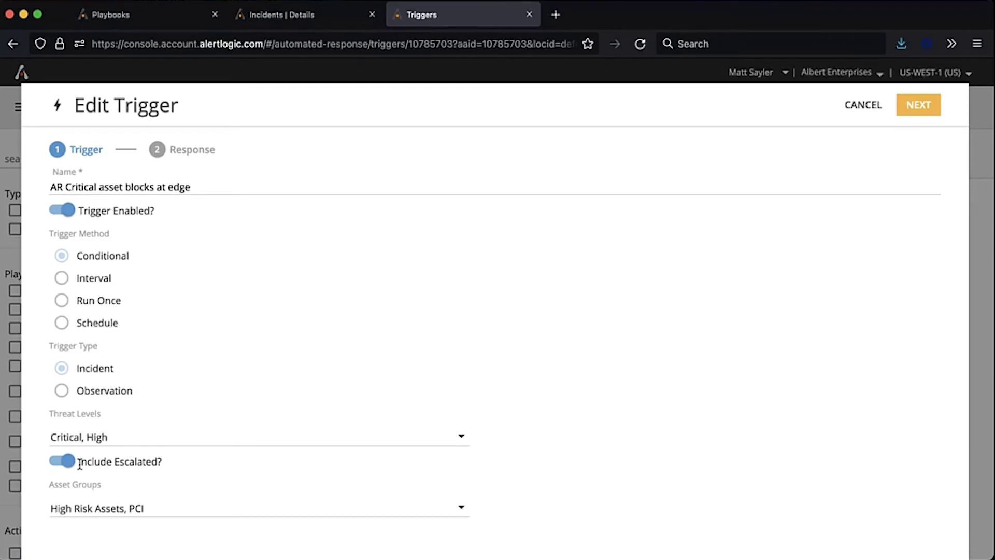
click(181, 507)
click(919, 105)
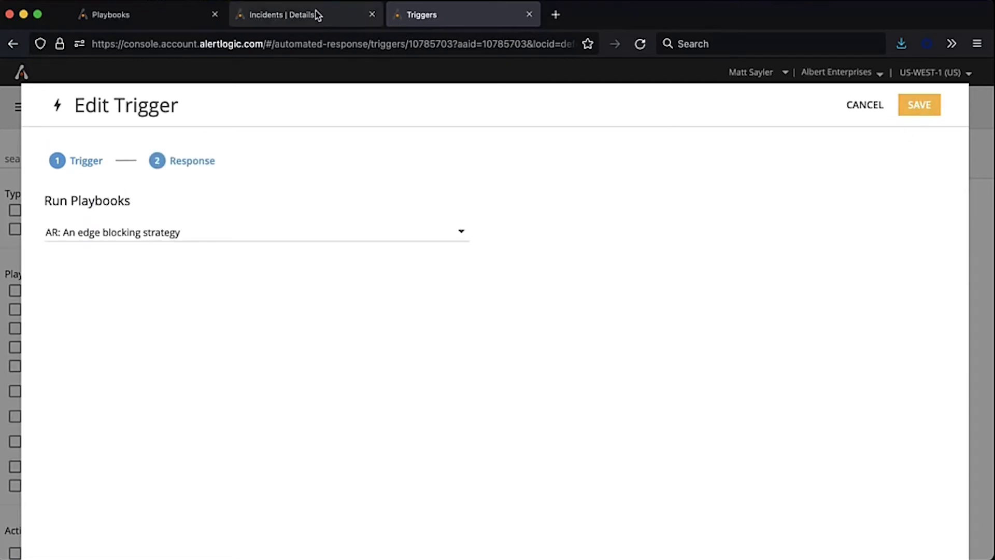
Step: View the RDP Brute Force Attack incident details, then return to the edge-blocking playbook editor
click(276, 17)
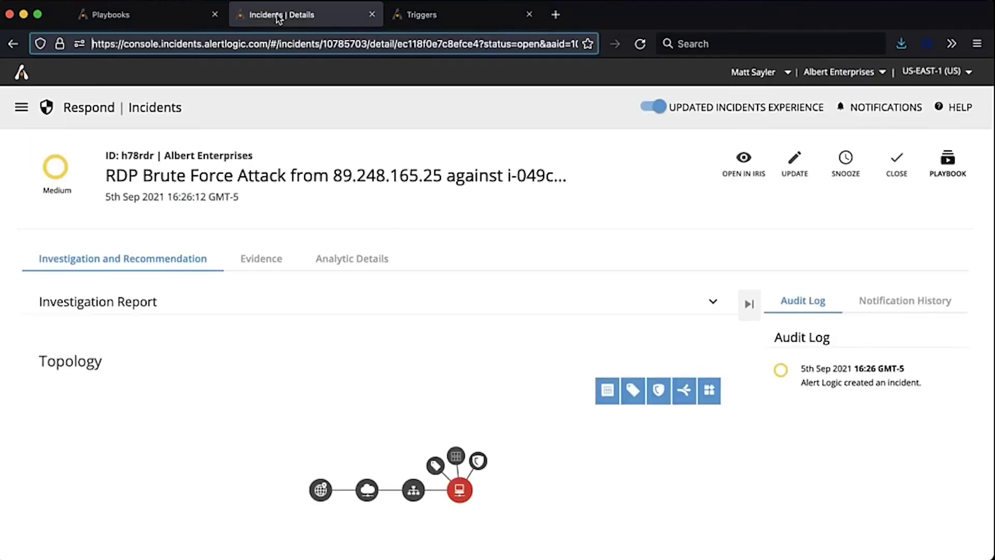
click(165, 20)
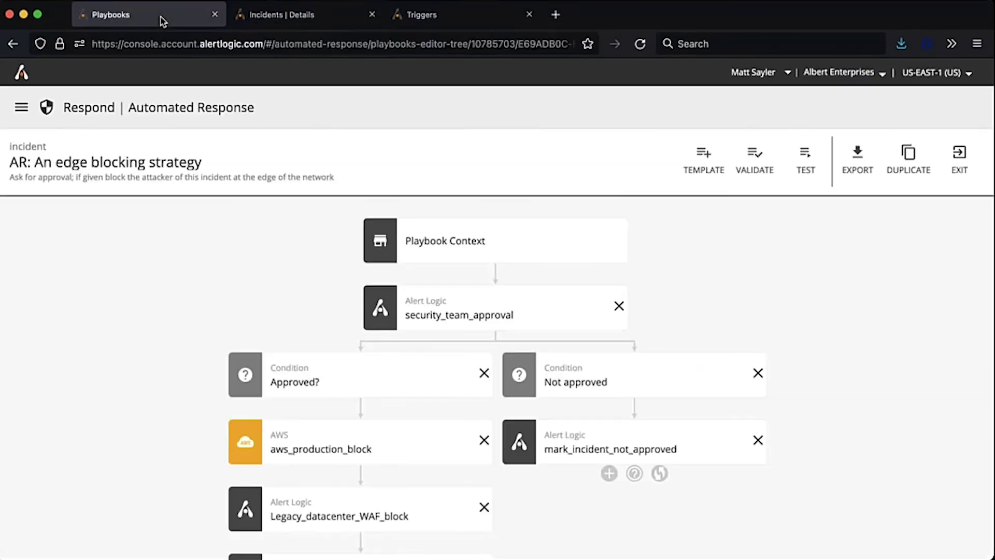
click(267, 17)
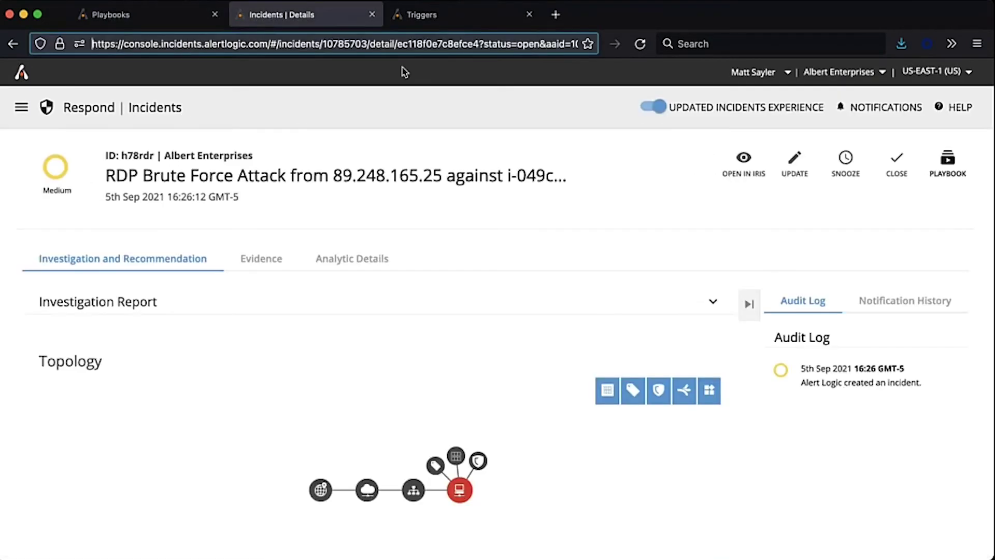
click(164, 15)
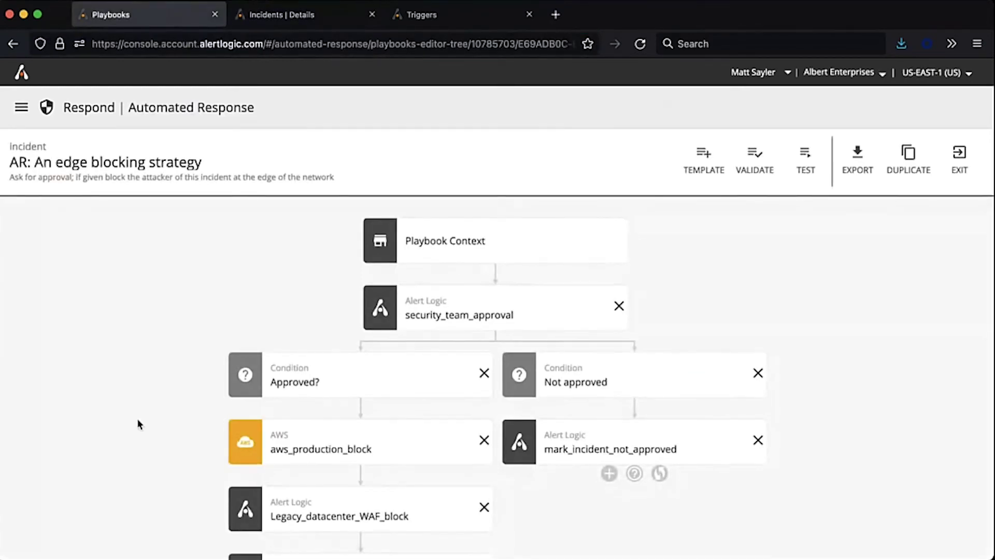
scroll(139, 424, down, 2)
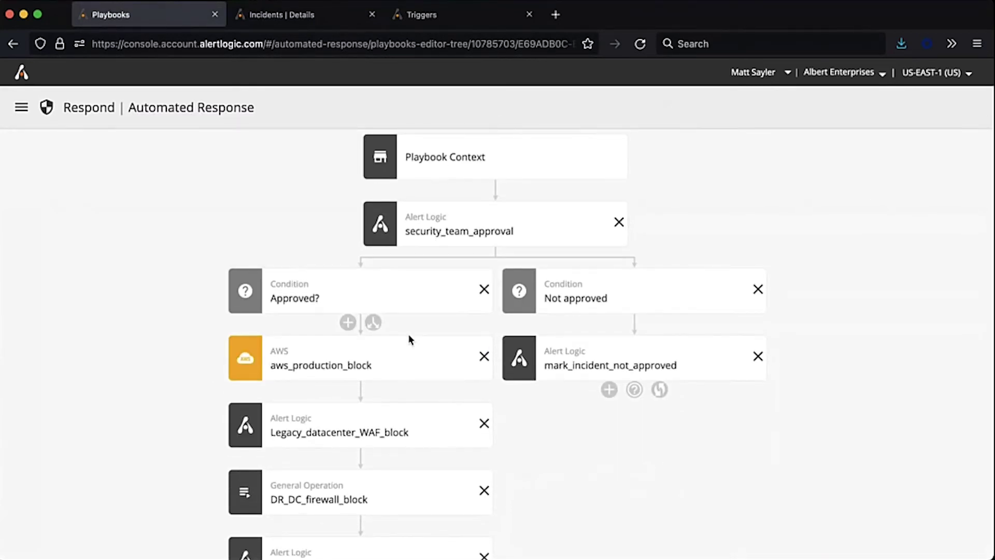
scroll(399, 426, down, 2)
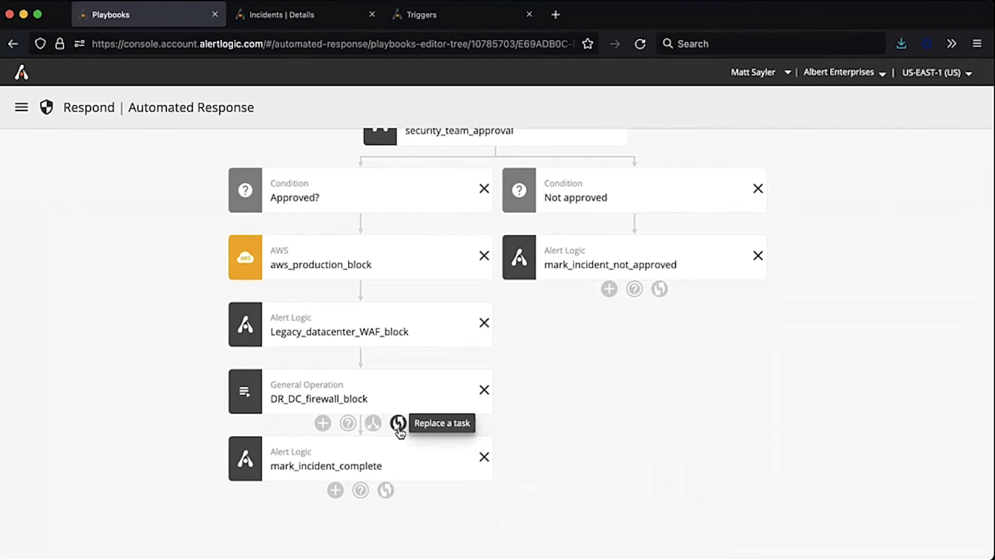
scroll(399, 428, up, 1)
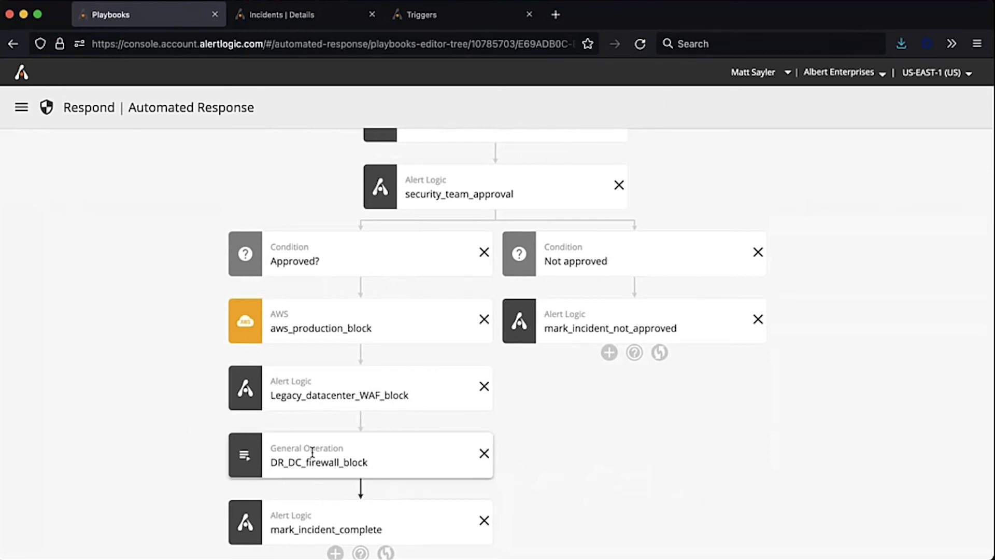
scroll(312, 452, up, 3)
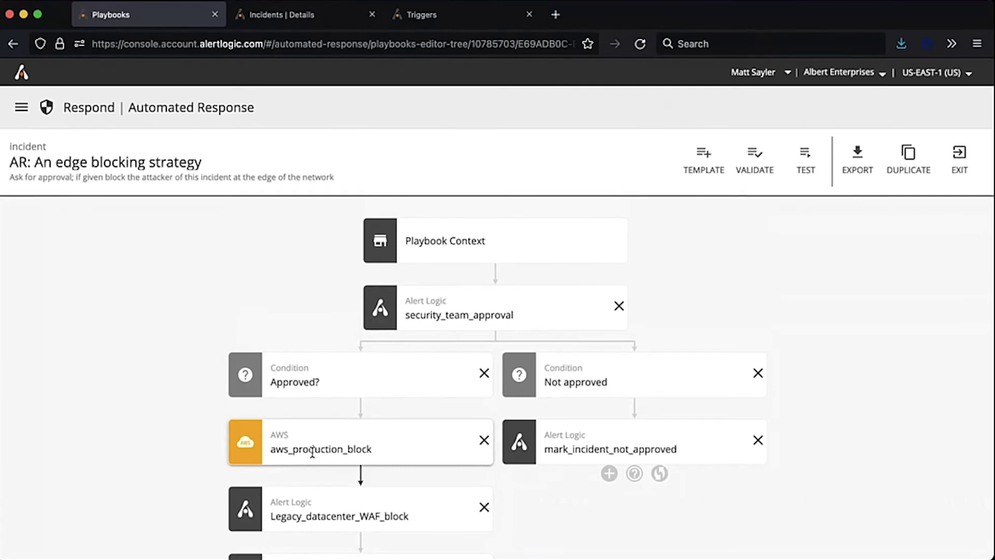
scroll(312, 452, down, 5)
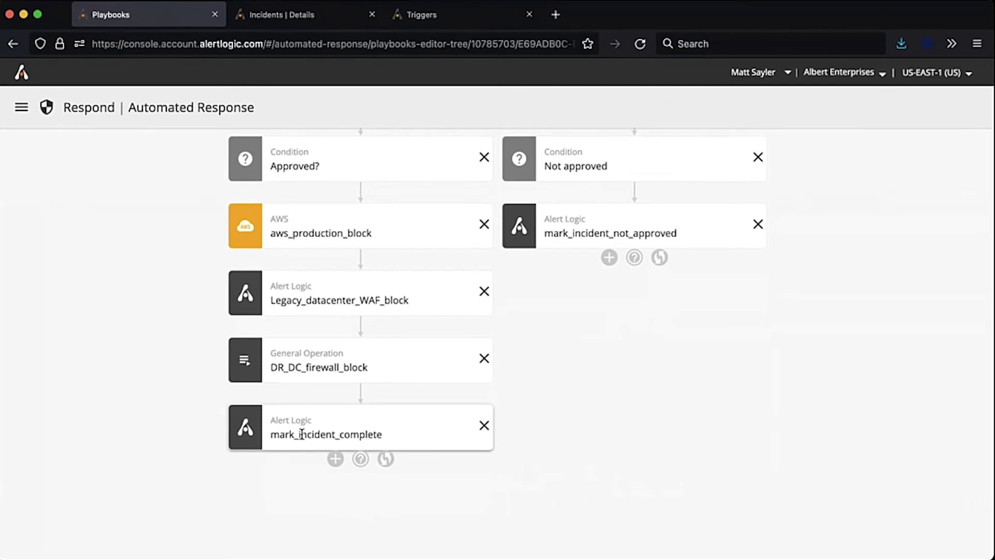
scroll(302, 433, up, 5)
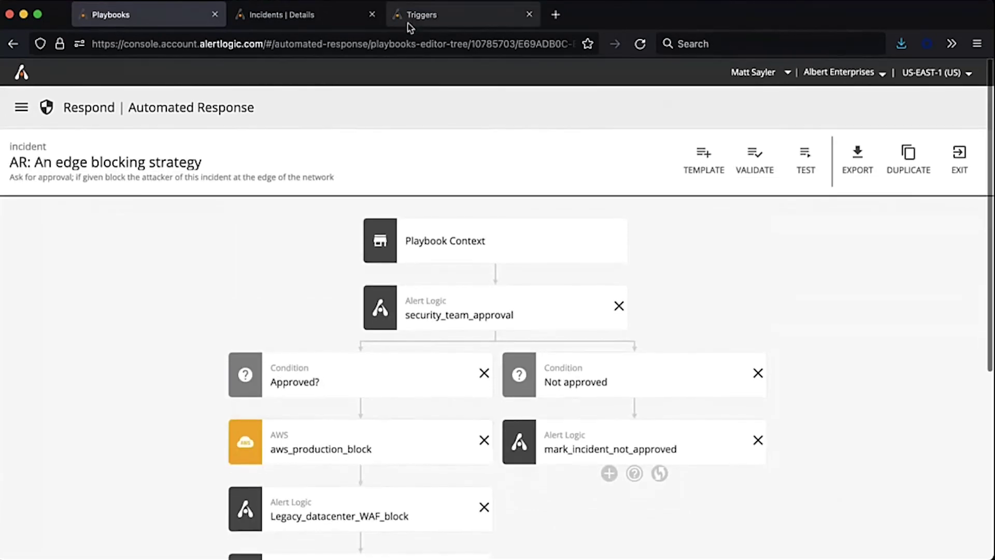
click(409, 23)
click(329, 22)
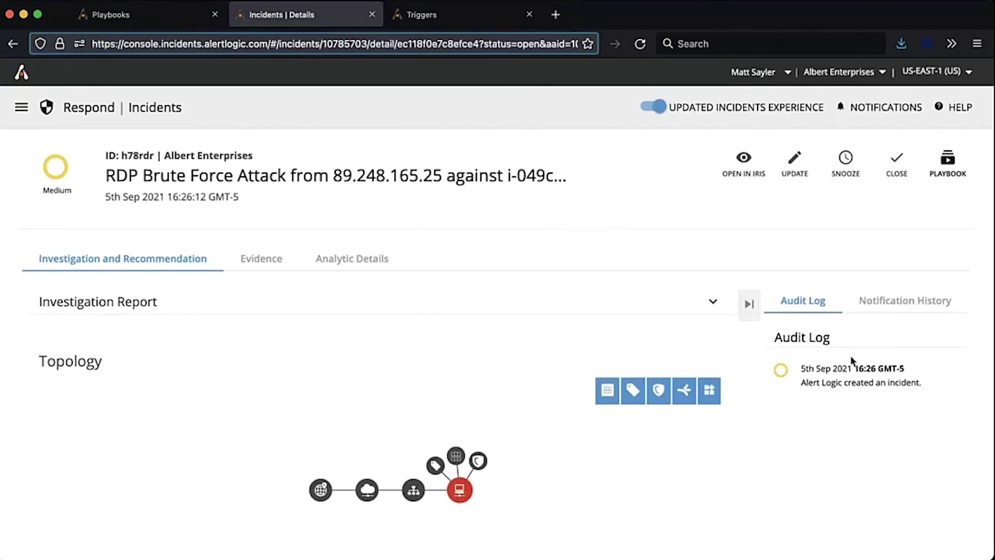
click(172, 19)
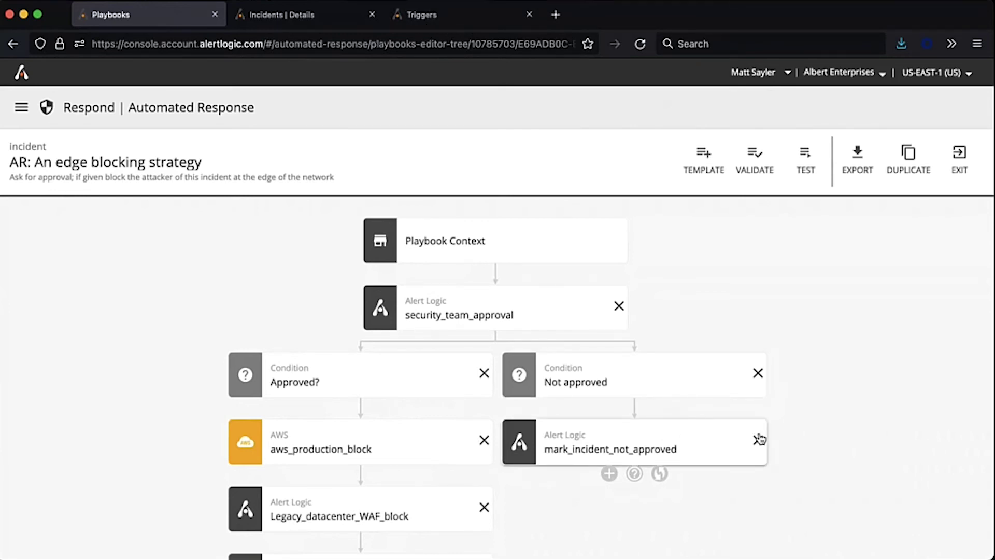
click(488, 12)
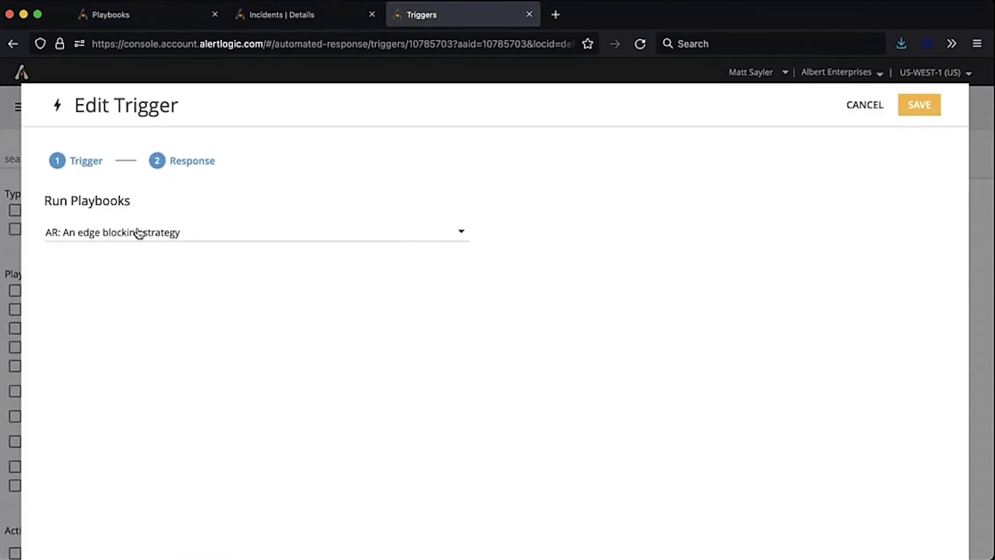
click(311, 19)
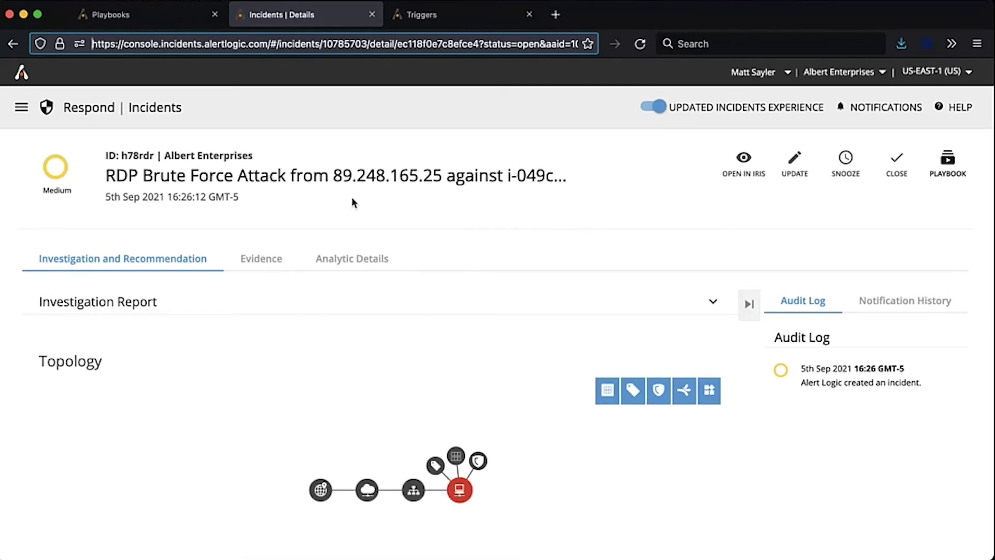
click(184, 15)
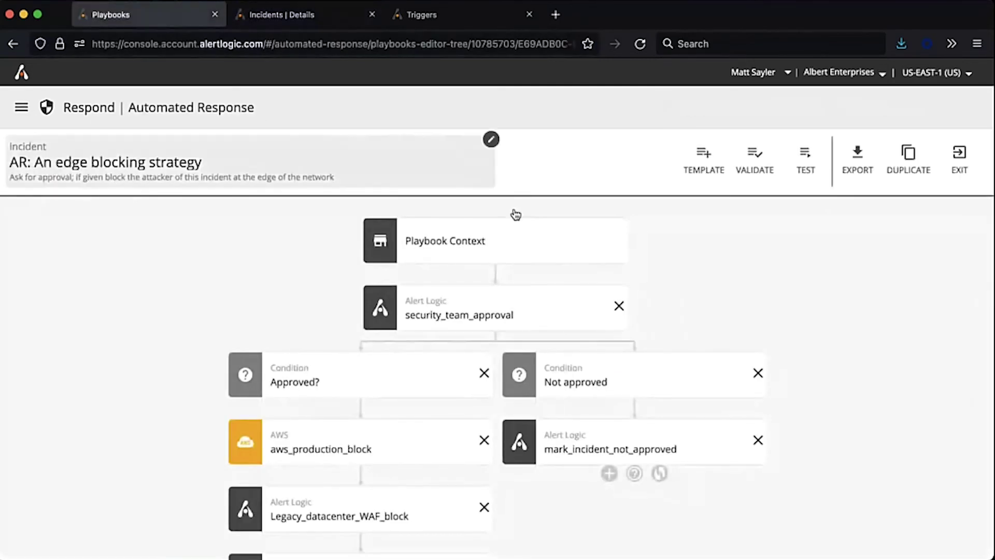
Step: Delete mark_incident_not_approved, the Not approved condition, and security_team_approval, confirming each deletion
click(758, 440)
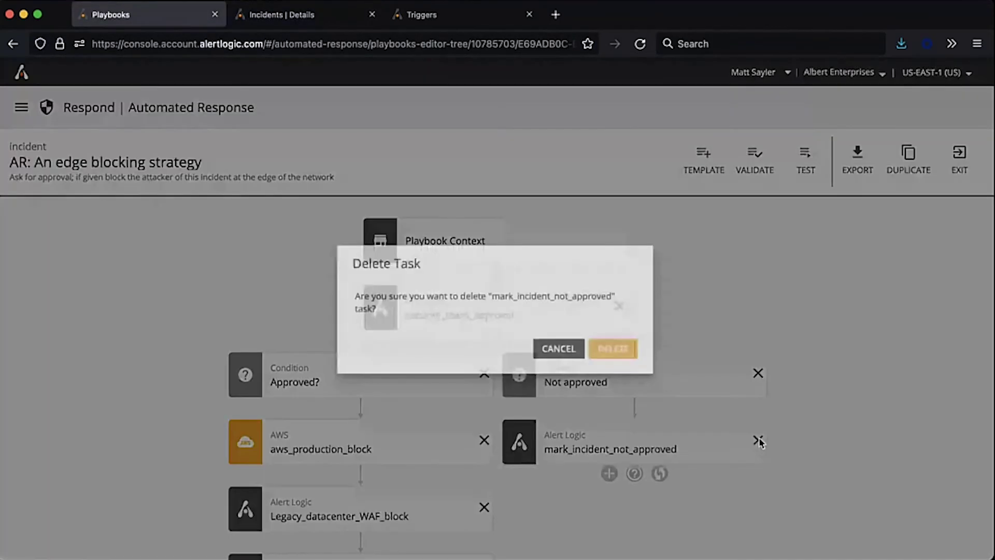
click(627, 348)
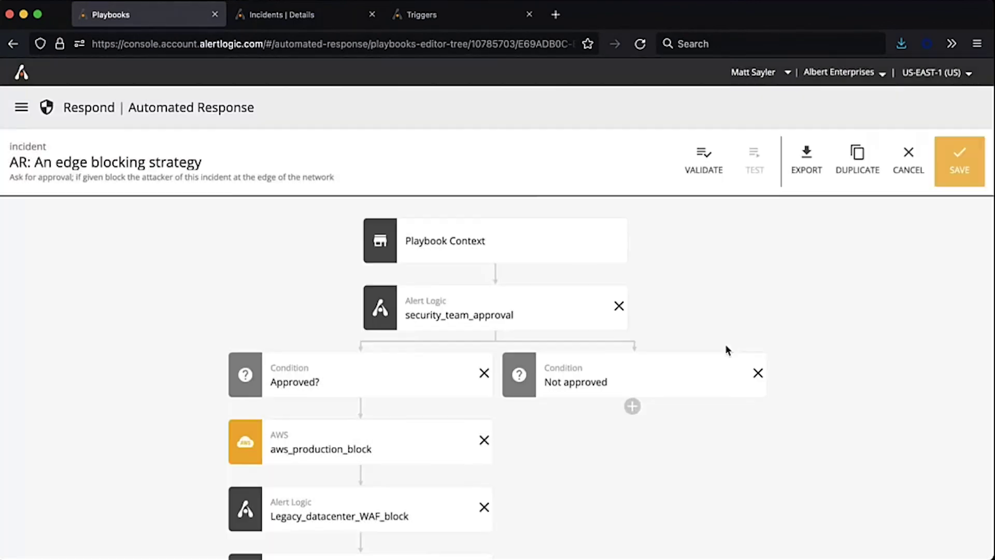
click(757, 373)
click(634, 347)
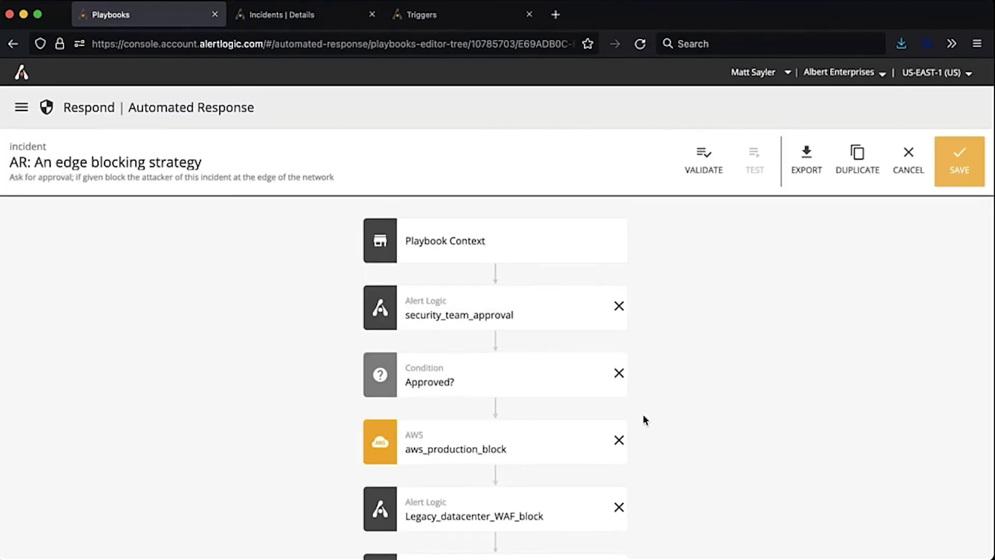
click(618, 305)
click(634, 357)
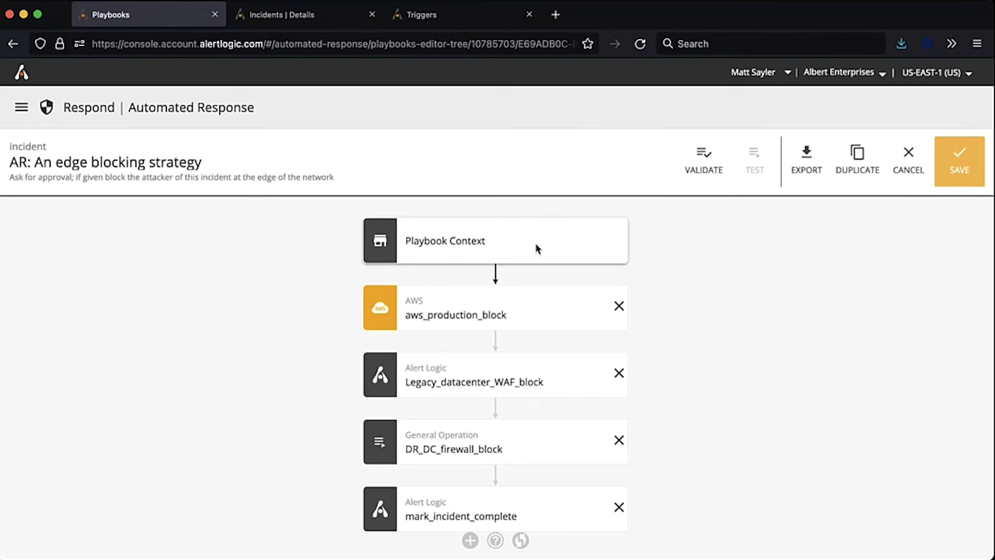
scroll(540, 404, down, 3)
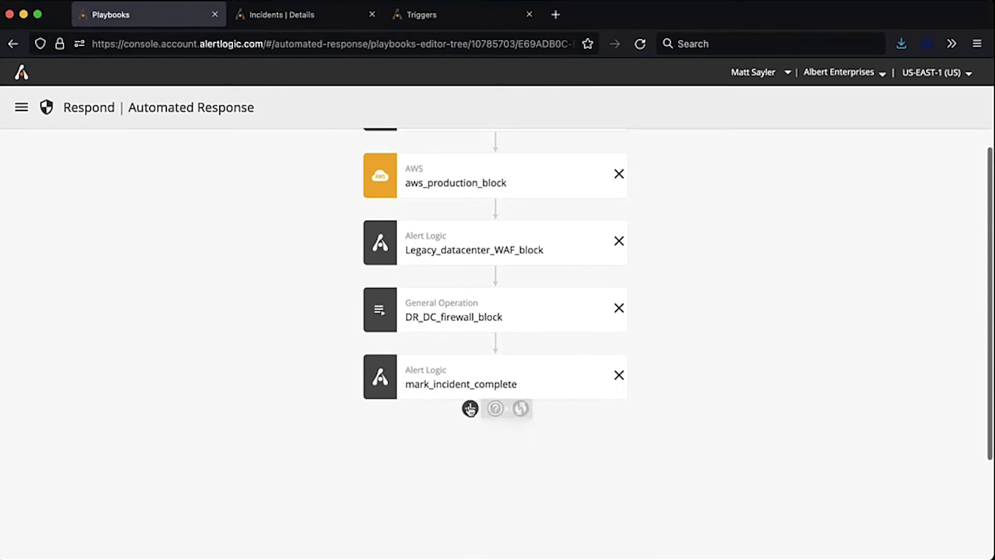
mouse_move(459, 342)
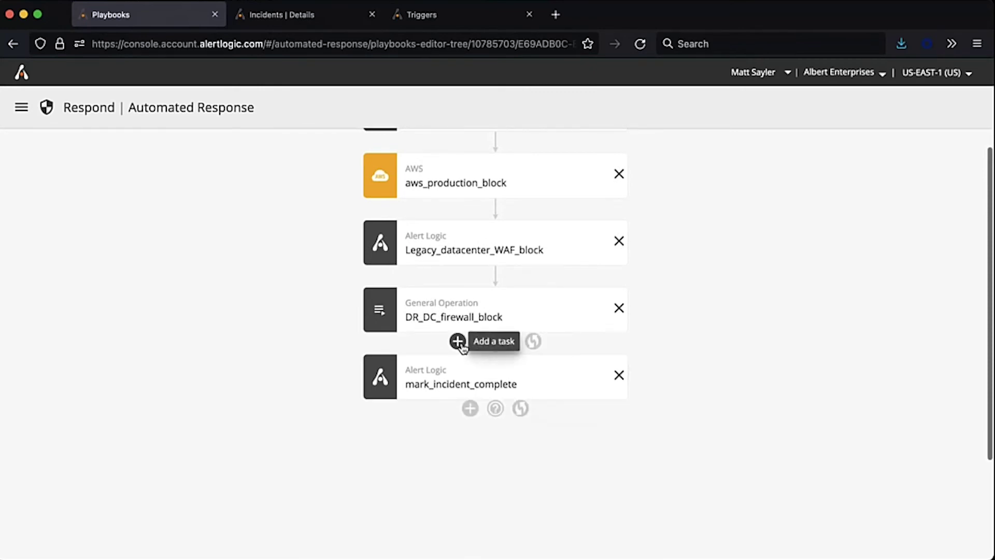
scroll(451, 290, up, 3)
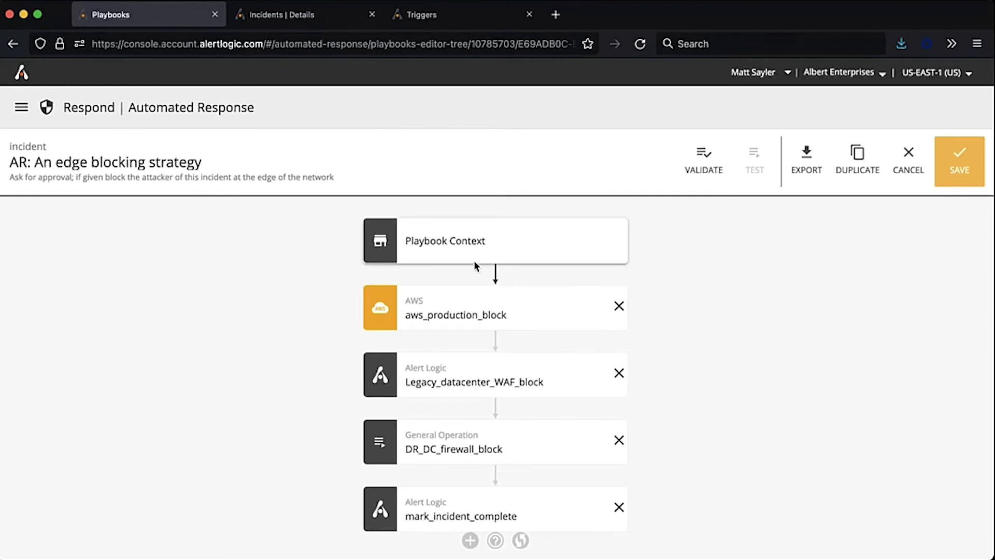
mouse_move(483, 273)
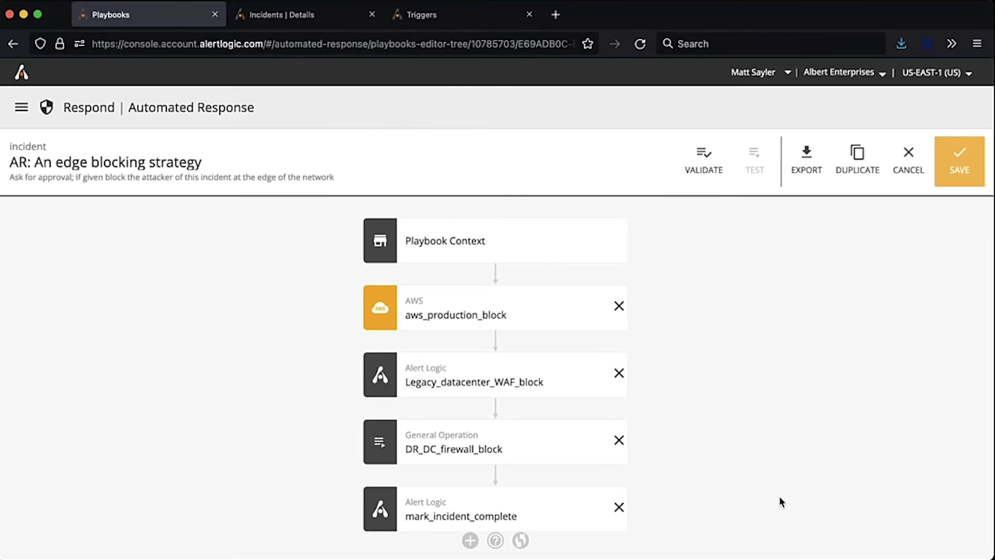
Step: Check the Edit Trigger form for the playbook, then view the RDP Brute Force Attack incident details
scroll(780, 497, up, 1)
click(452, 16)
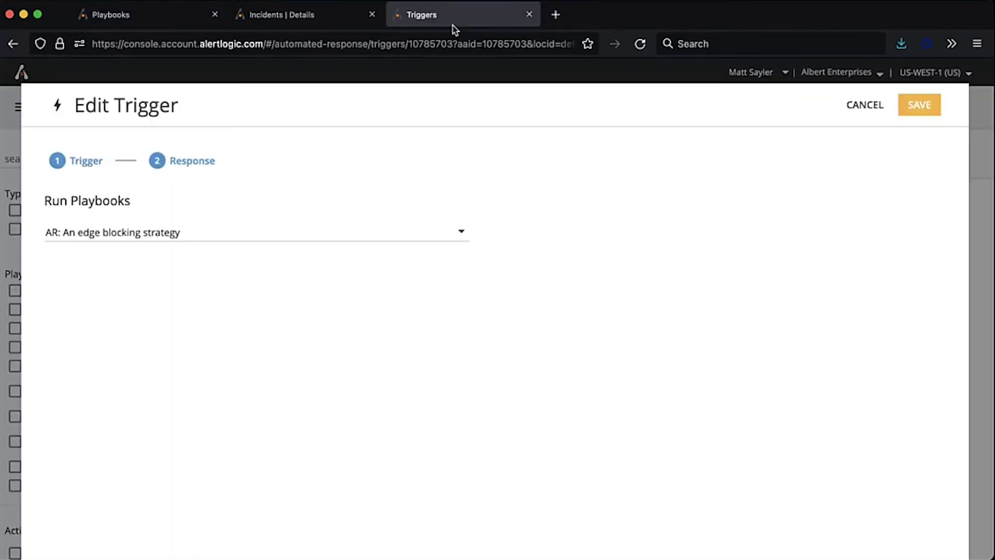
click(363, 16)
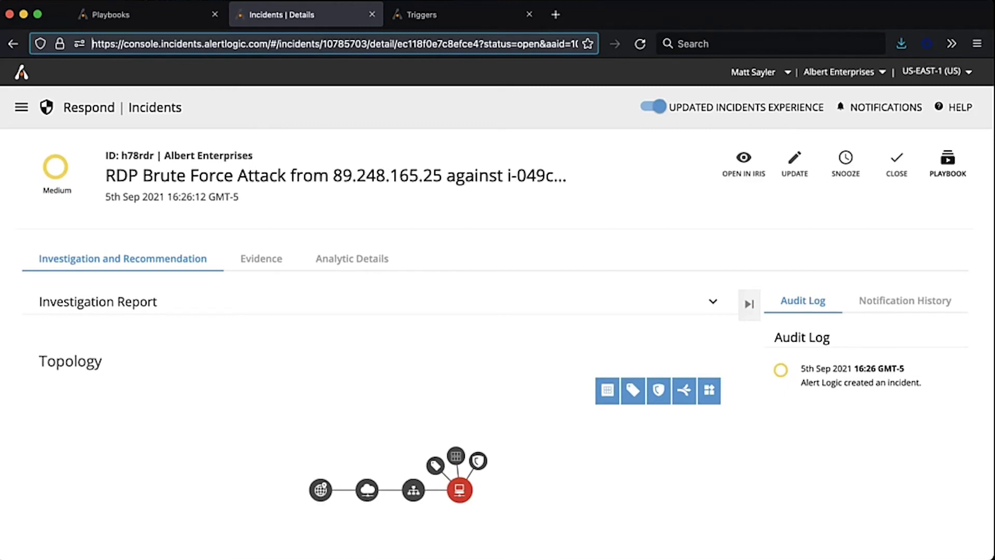
key(super+Tab)
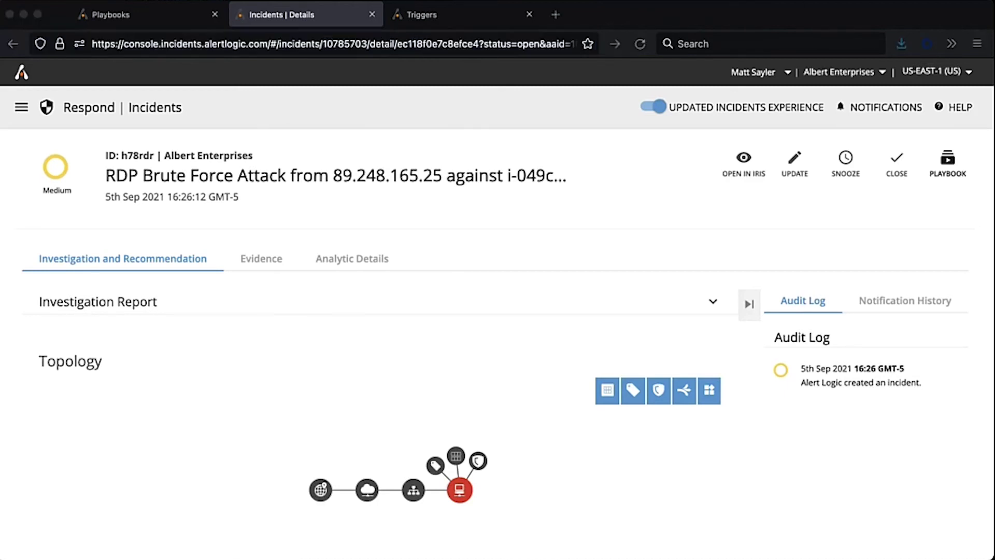